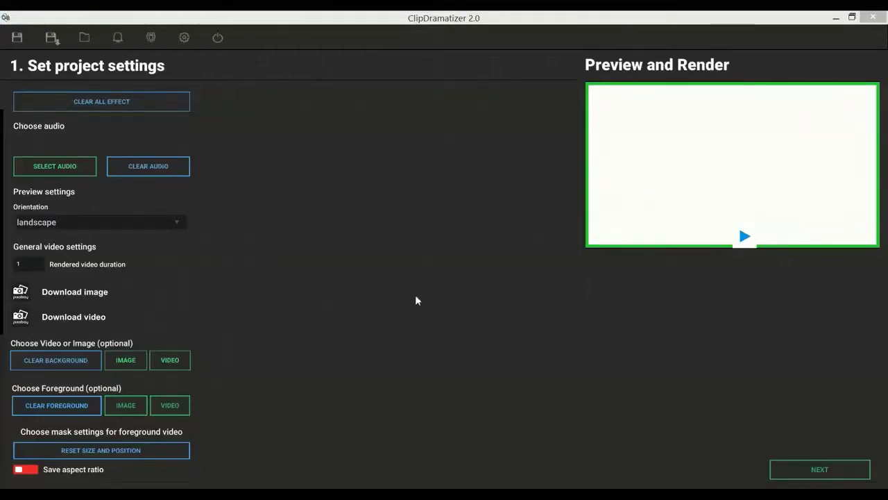
# Load a background clip as the main 13.2-second video and add audio_for_demo.mp3 as the music
pyautogui.click(174, 364)
pyautogui.doubleClick(244, 169)
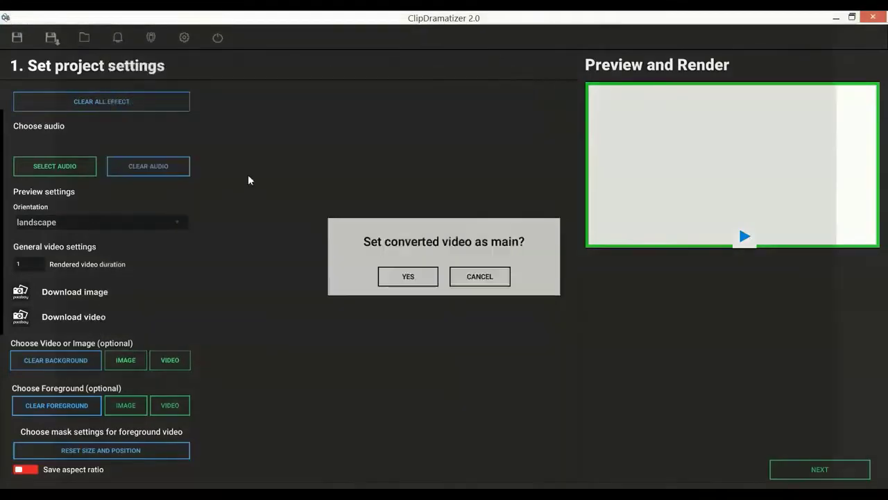
pyautogui.click(406, 278)
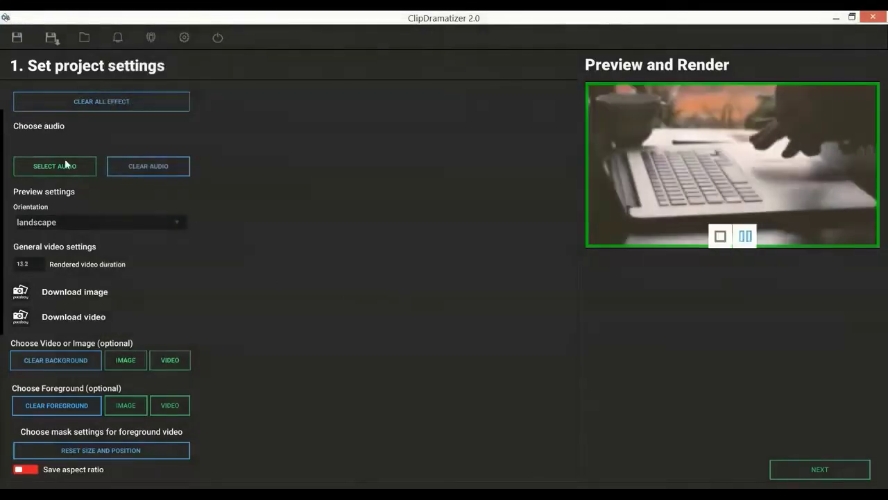
pyautogui.click(65, 166)
pyautogui.doubleClick(247, 143)
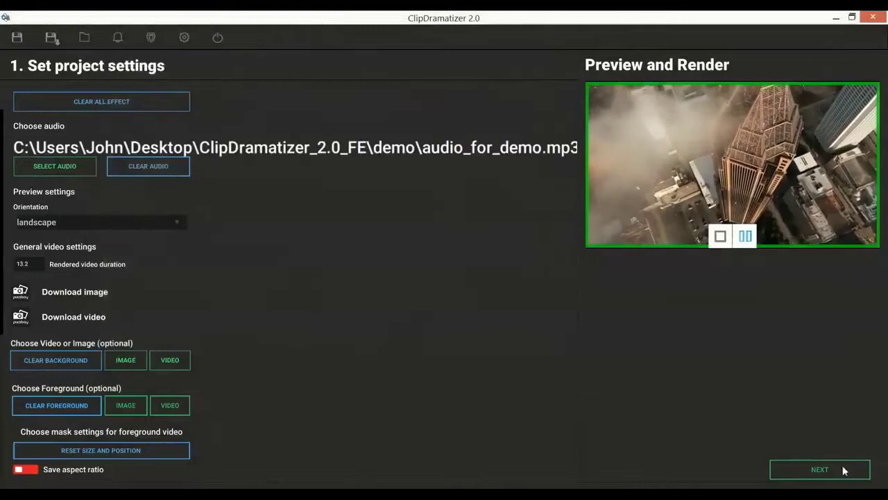
# In the effect step, filter the animated effects by 'Sup' and enable Super Computer
pyautogui.click(844, 471)
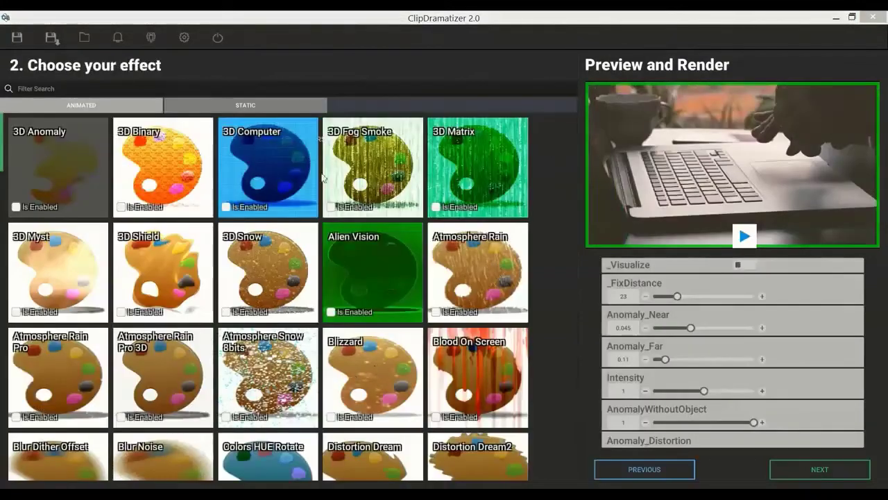
pyautogui.click(247, 106)
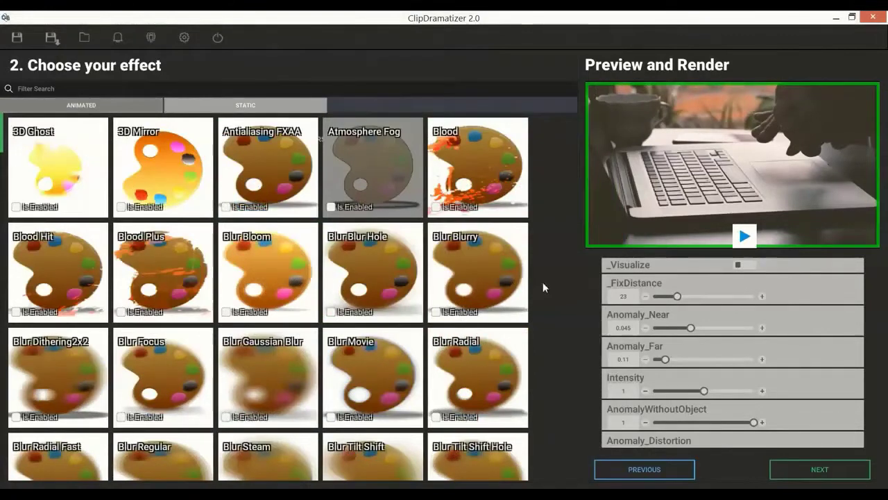
pyautogui.click(81, 104)
pyautogui.click(72, 92)
pyautogui.write('Super')
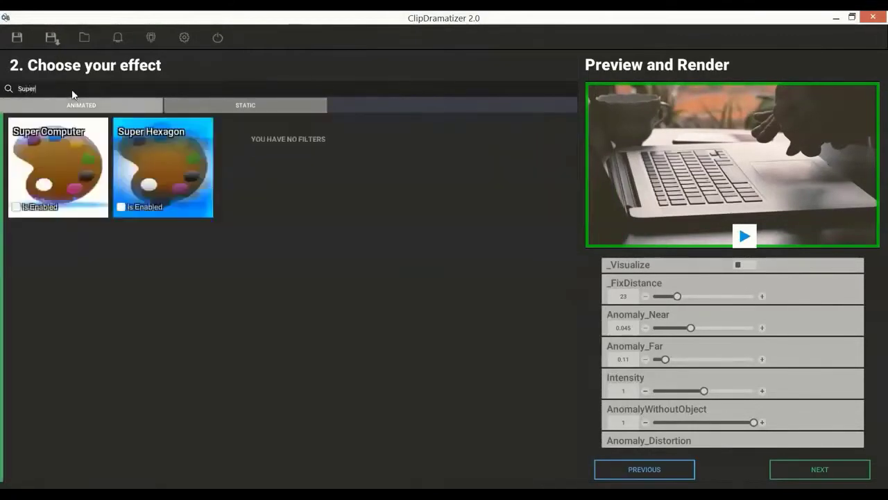
pyautogui.click(16, 206)
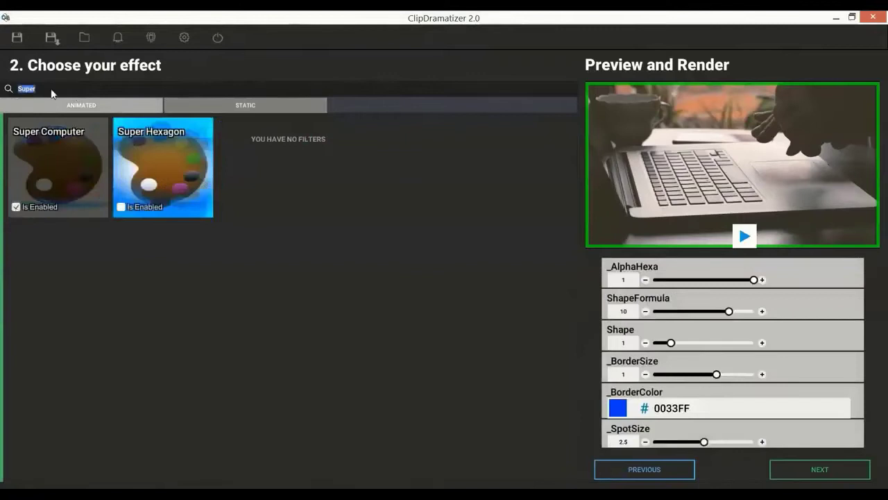
# Search for 'TV 80', then filter by 'Old' and enable Old Film Cutting2
pyautogui.write('TV 80')
pyautogui.click(16, 207)
pyautogui.doubleClick(50, 93)
pyautogui.write('Old')
pyautogui.click(120, 207)
# Enable the TV Chromatical and Vision Warp2 effects
pyautogui.doubleClick(50, 93)
pyautogui.write('TV Ch')
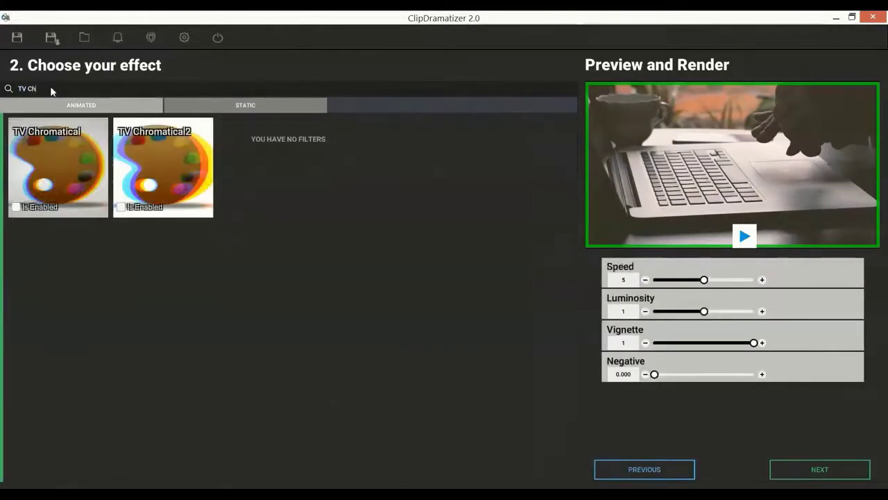
pyautogui.click(16, 207)
pyautogui.doubleClick(50, 93)
pyautogui.write('Vision Wa')
pyautogui.click(16, 206)
# Enable Color Contrast and Drawing Manga3, then filter the effects by 'Edge'
pyautogui.doubleClick(50, 93)
pyautogui.press('BackSpace')
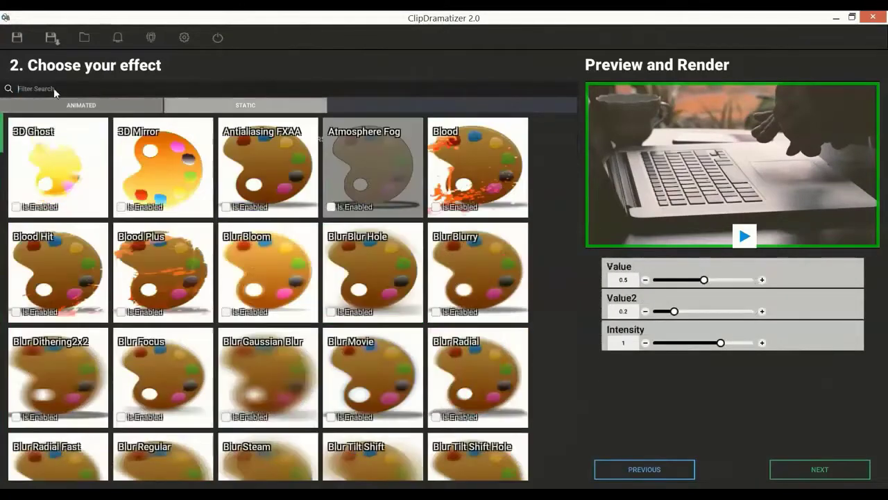
pyautogui.write('Color c')
pyautogui.click(226, 207)
pyautogui.doubleClick(74, 89)
pyautogui.write('Drawing man')
pyautogui.click(331, 206)
pyautogui.doubleClick(73, 92)
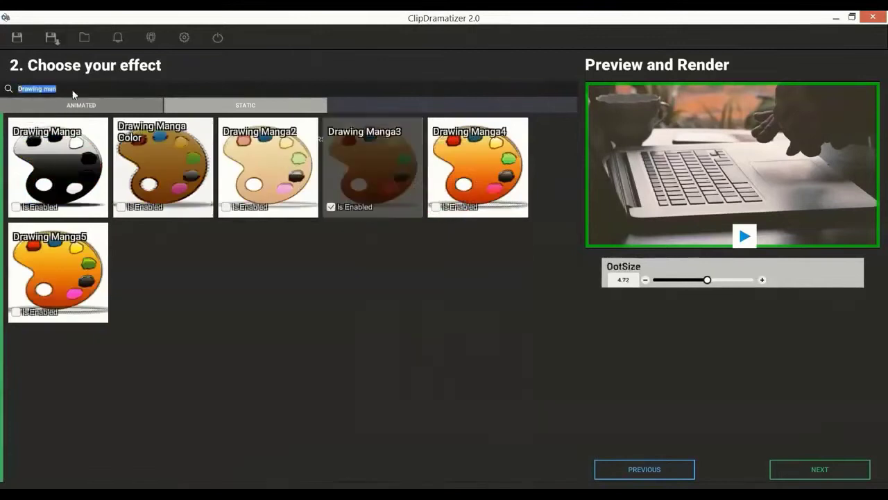
pyautogui.write('Edge')
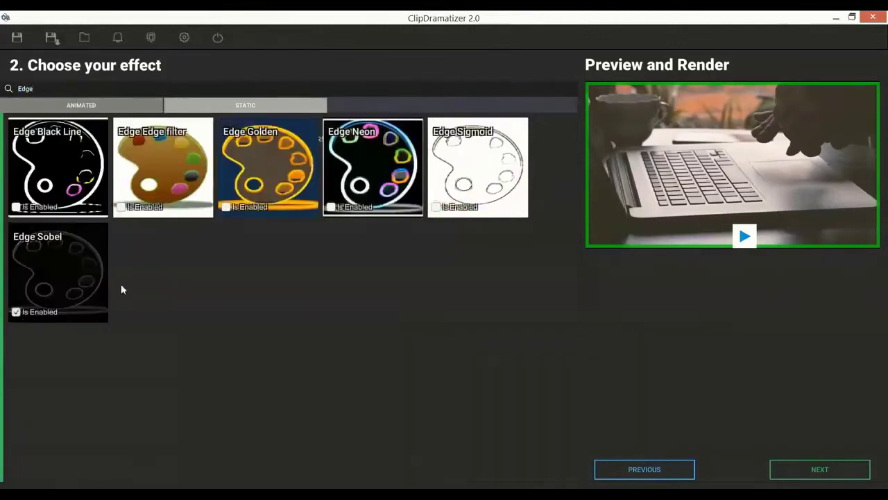
# On the timeline, time Super Computer from 0.85 to 2 s and end Old Film Cutting2 at 4.1 s
pyautogui.click(842, 471)
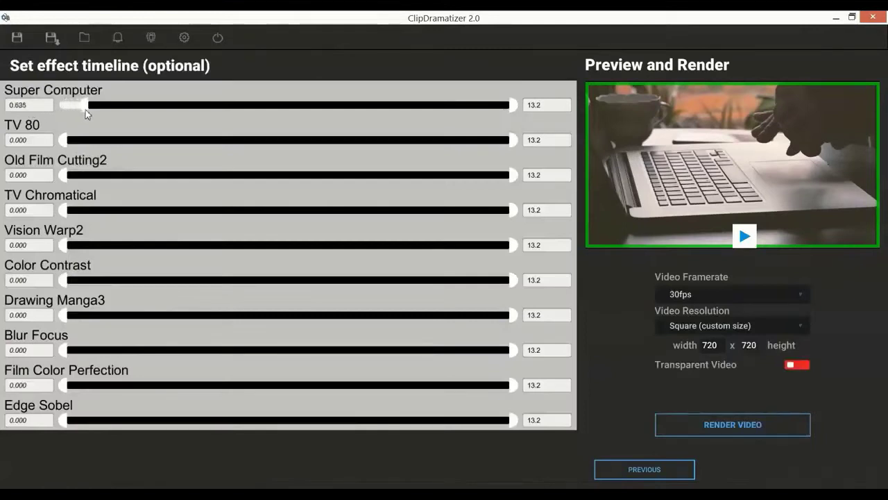
pyautogui.moveTo(85, 110); pyautogui.dragTo(94, 110)
pyautogui.click(538, 105)
pyautogui.write('2')
pyautogui.press('Return')
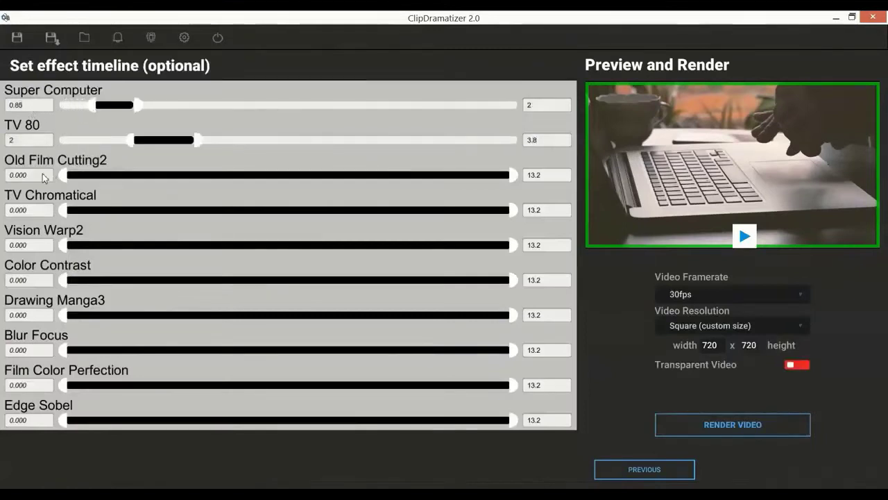
pyautogui.click(546, 177)
pyautogui.write('4.1')
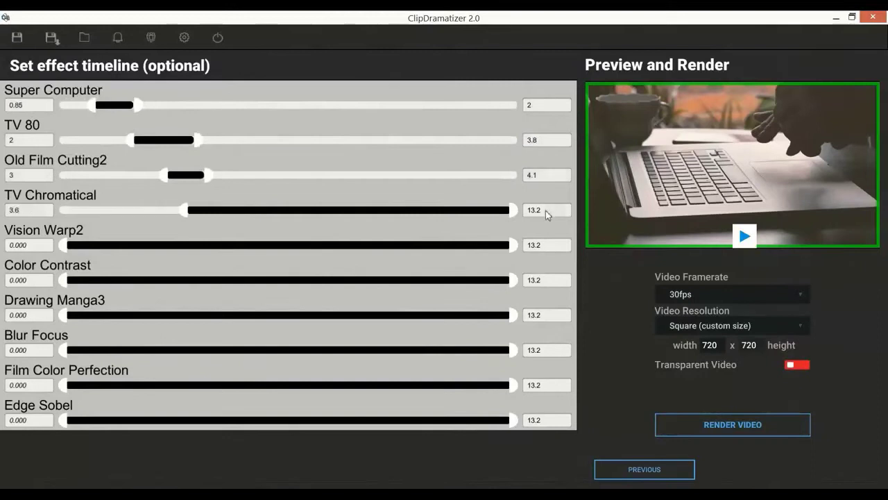